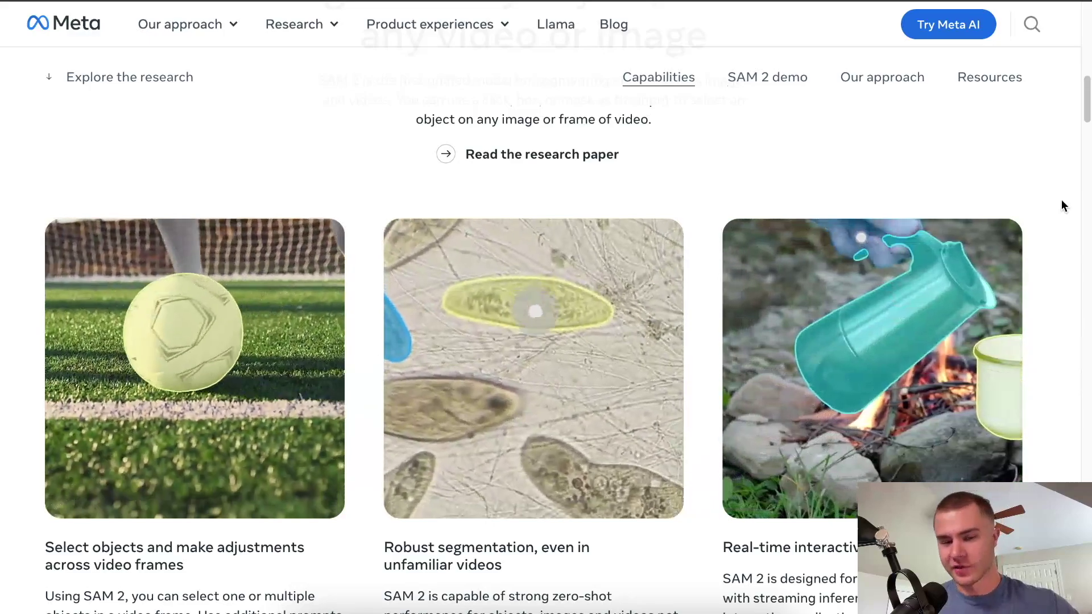
# Step: Read through the SAM 2 research page, covering its capabilities, limitations, model architecture and potential applications
pyautogui.scroll(-10, 1057, 349)
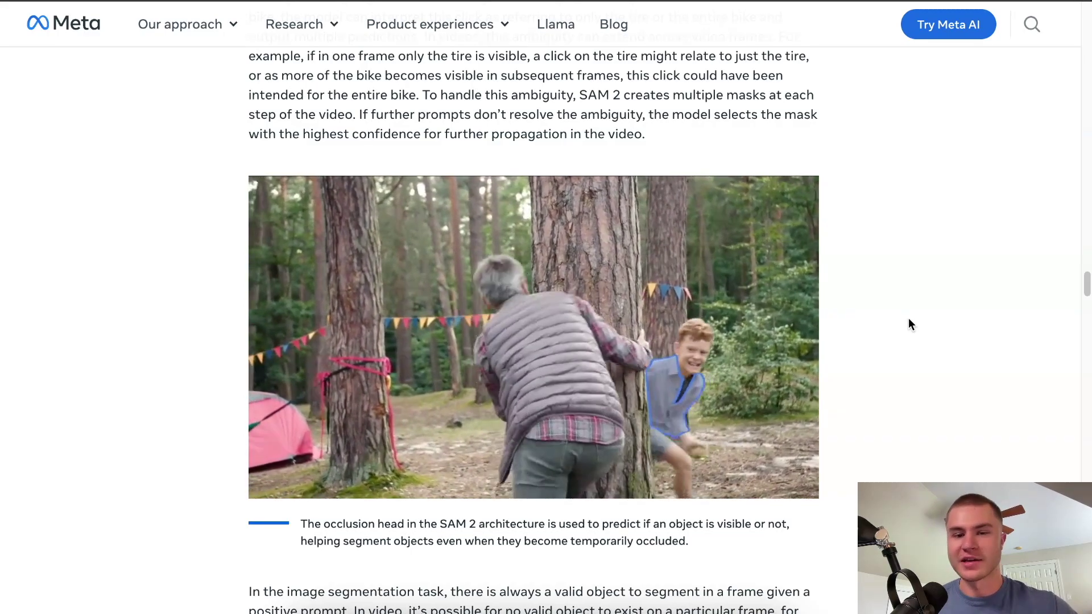
pyautogui.scroll(-10, 897, 327)
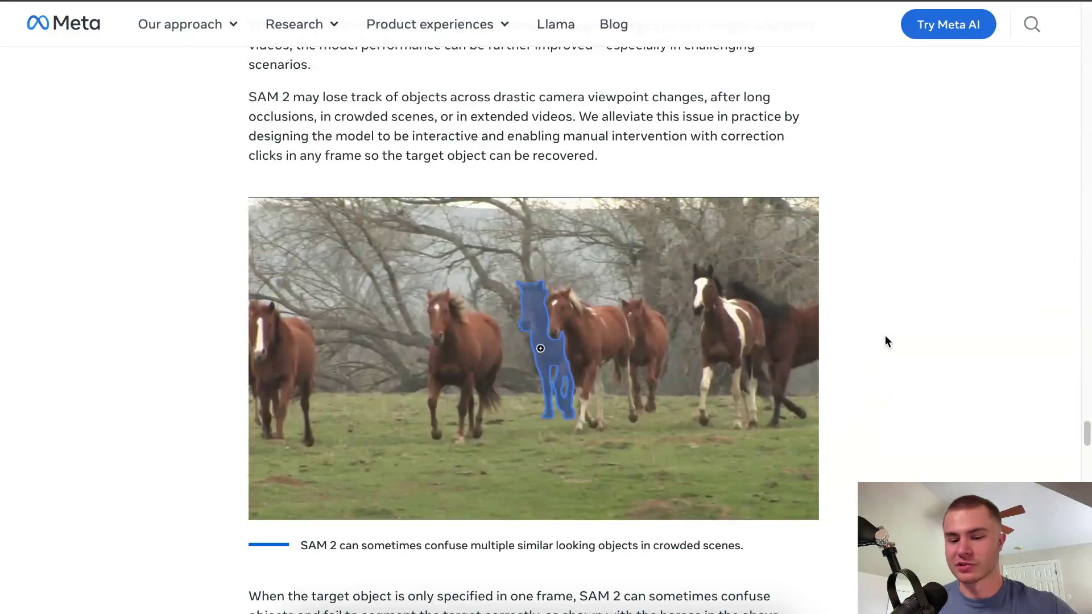
pyautogui.scroll(-10, 886, 337)
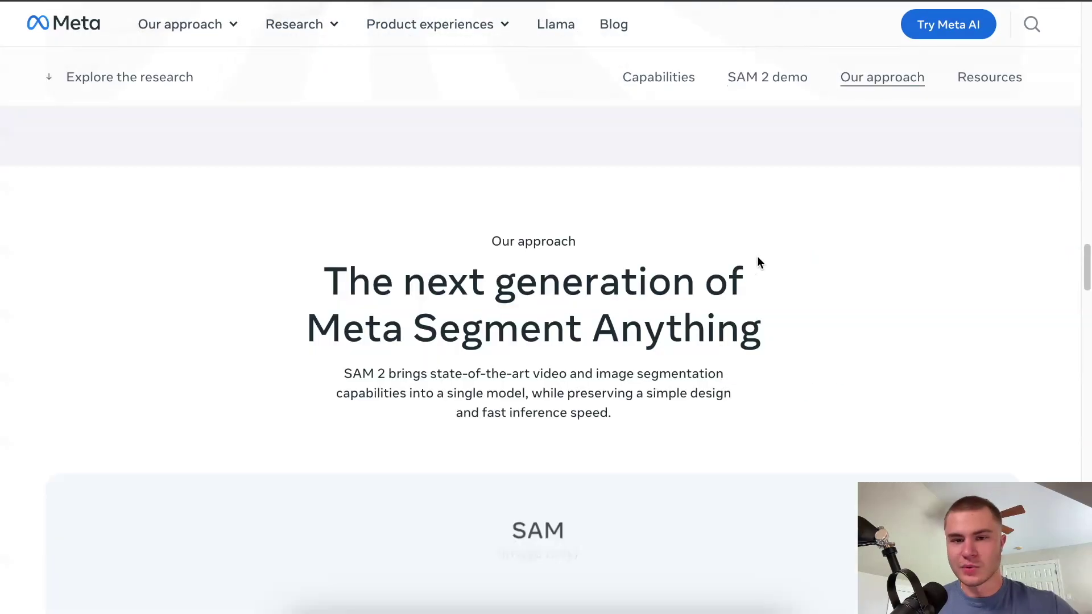
pyautogui.scroll(-5, 751, 259)
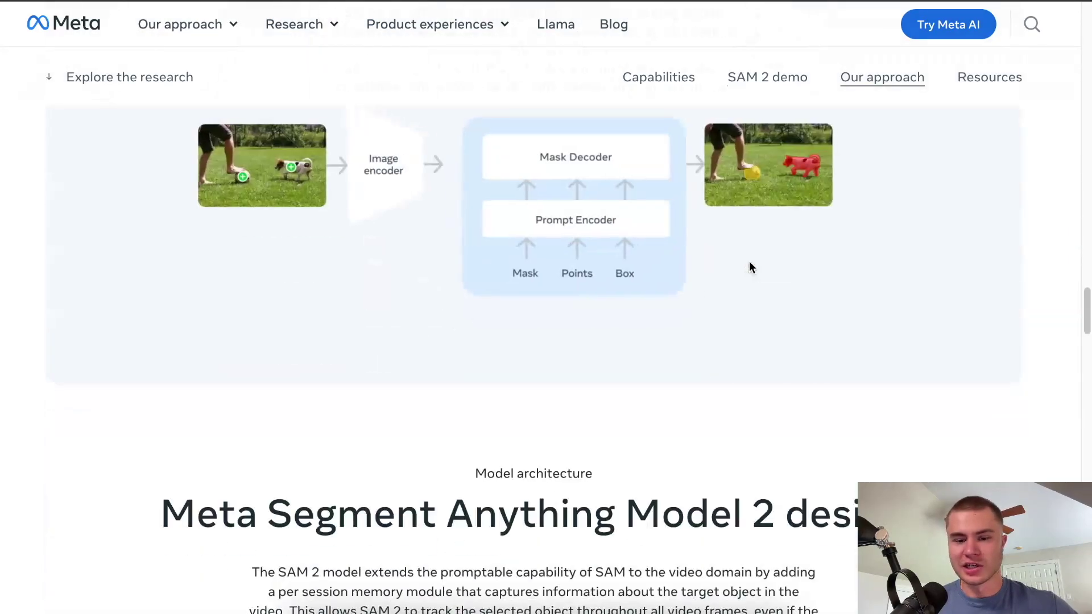
pyautogui.scroll(-20, 749, 262)
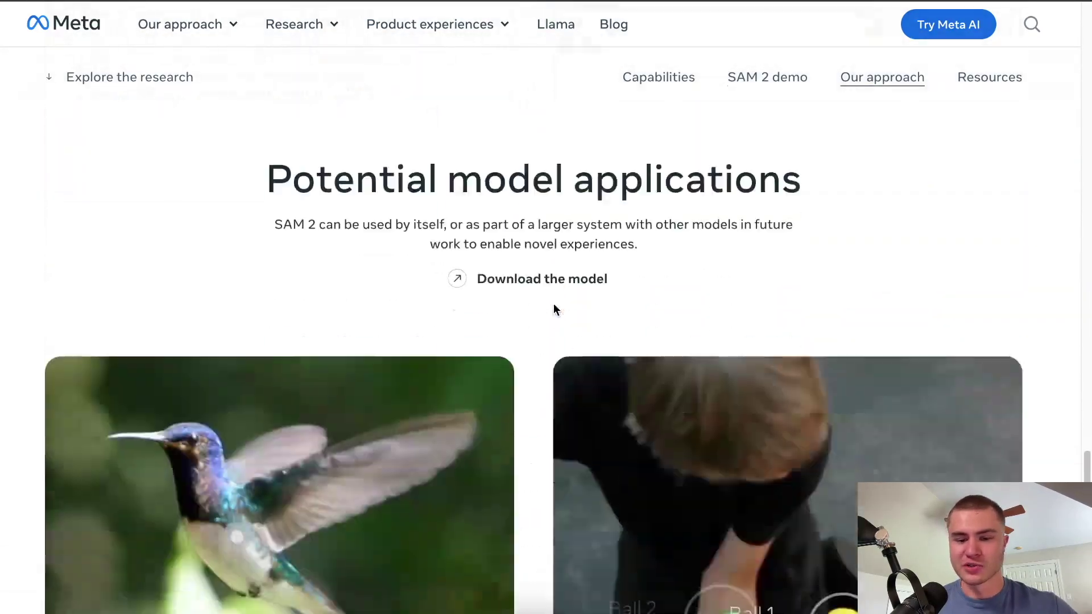
pyautogui.scroll(-15, 554, 305)
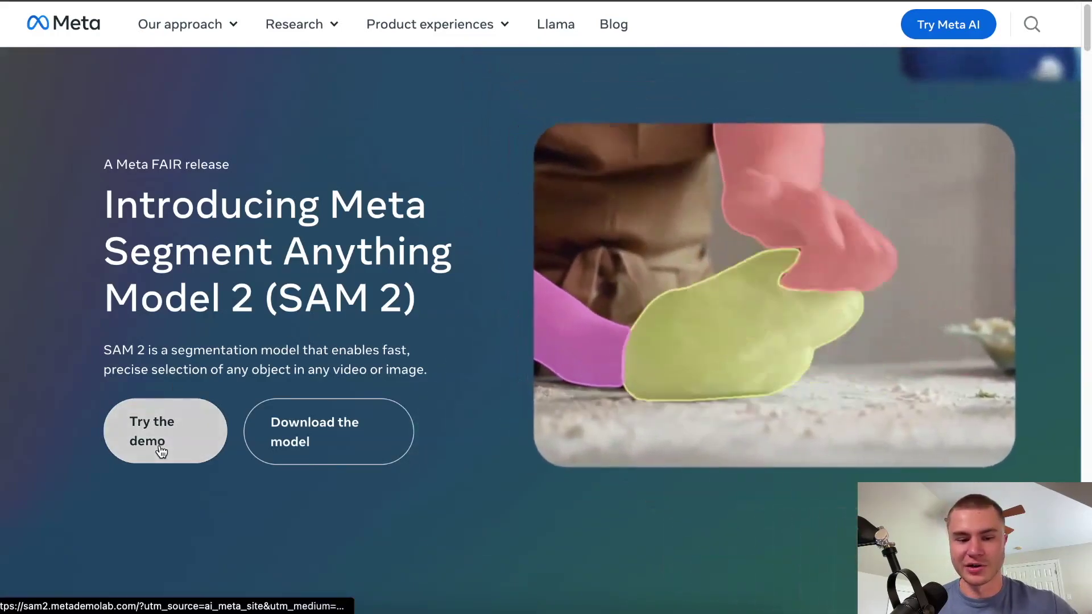
# Step: Open the Segment Anything 2 demo from the SAM 2 introduction page and launch its video editor
pyautogui.click(161, 449)
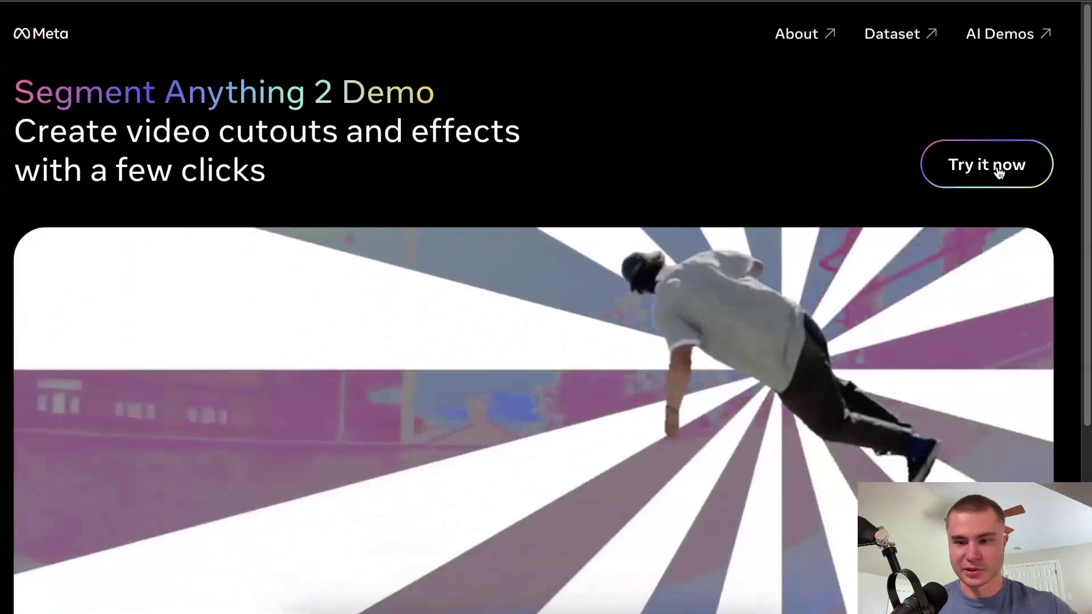
pyautogui.click(997, 170)
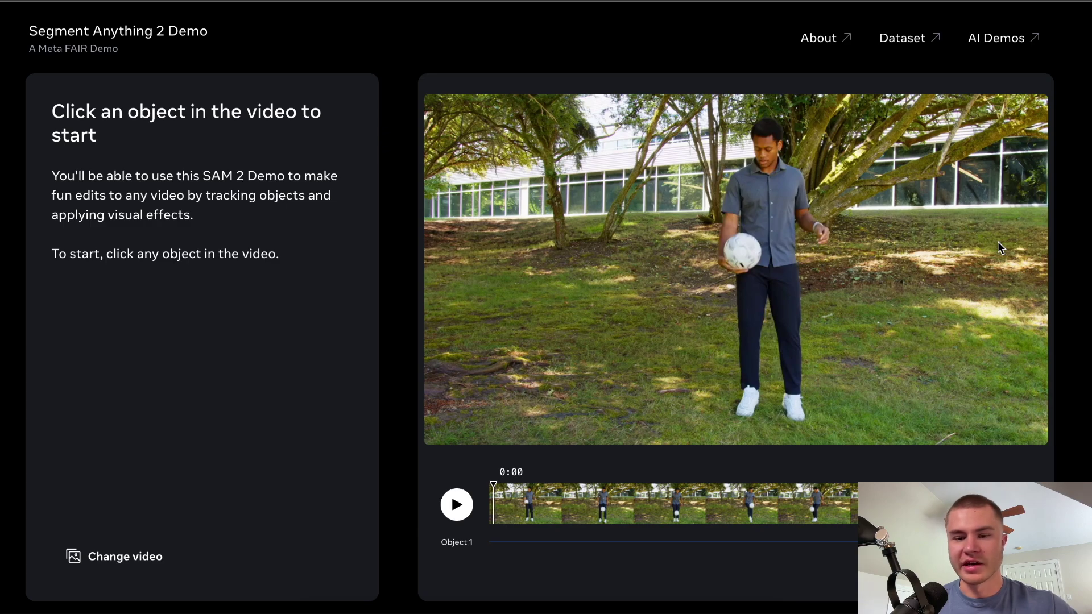
# Step: Select both of the man's white shoes as one object and track it through the soccer video
pyautogui.click(795, 417)
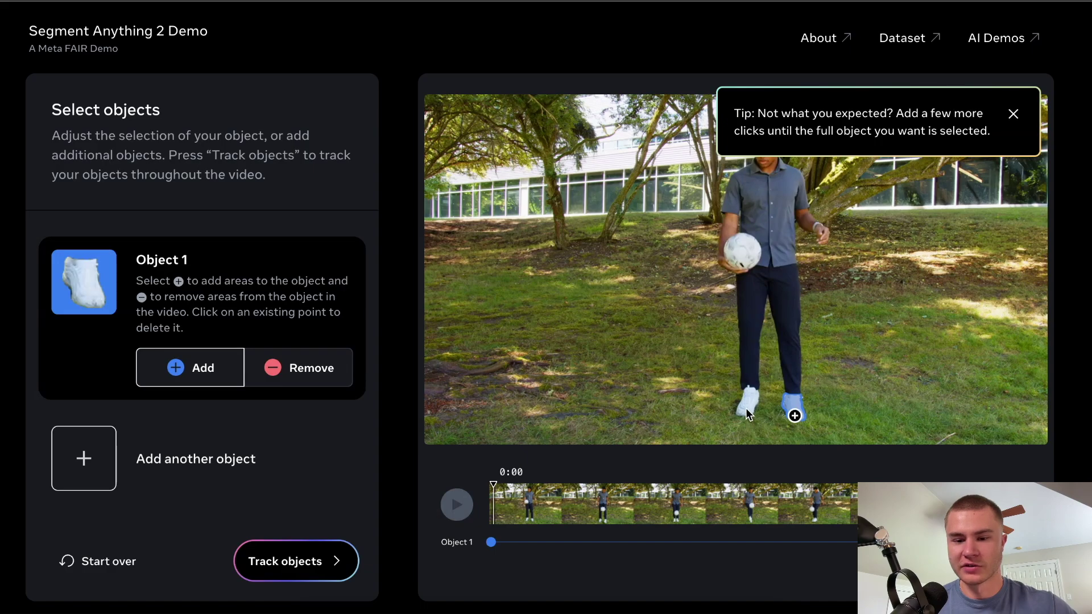
pyautogui.click(746, 405)
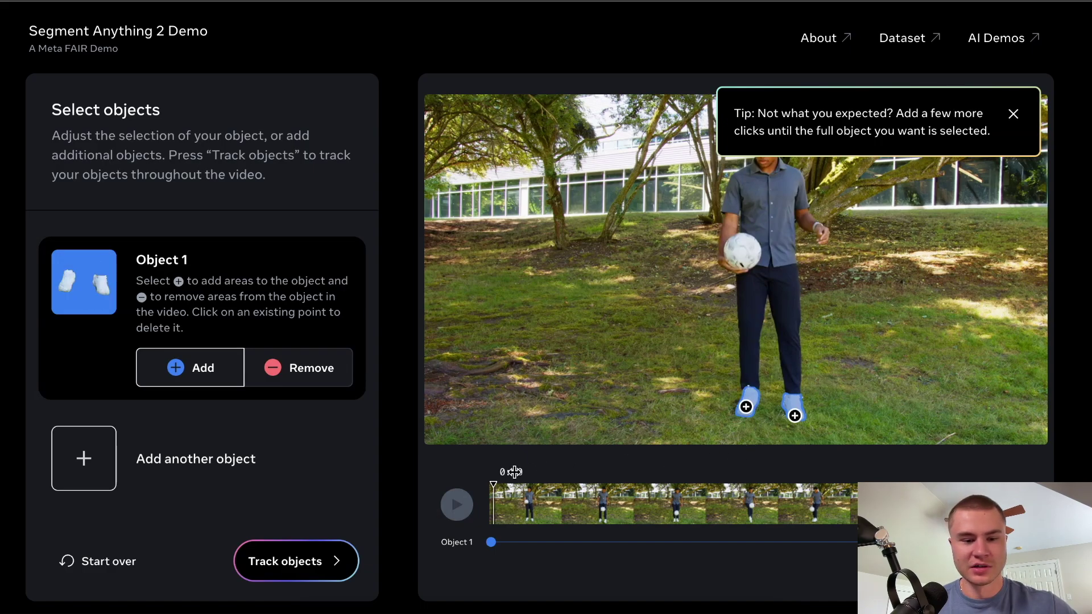
pyautogui.click(304, 563)
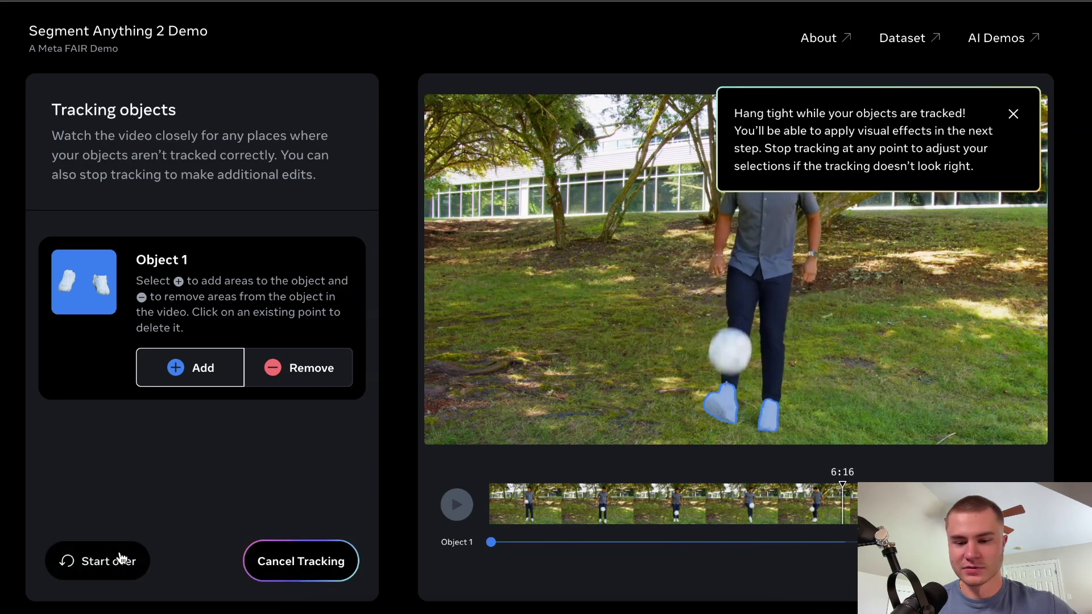
# Step: Add the soccer ball to Object 1 at 2:20, track it through the video and proceed to the effects stage
pyautogui.click(453, 503)
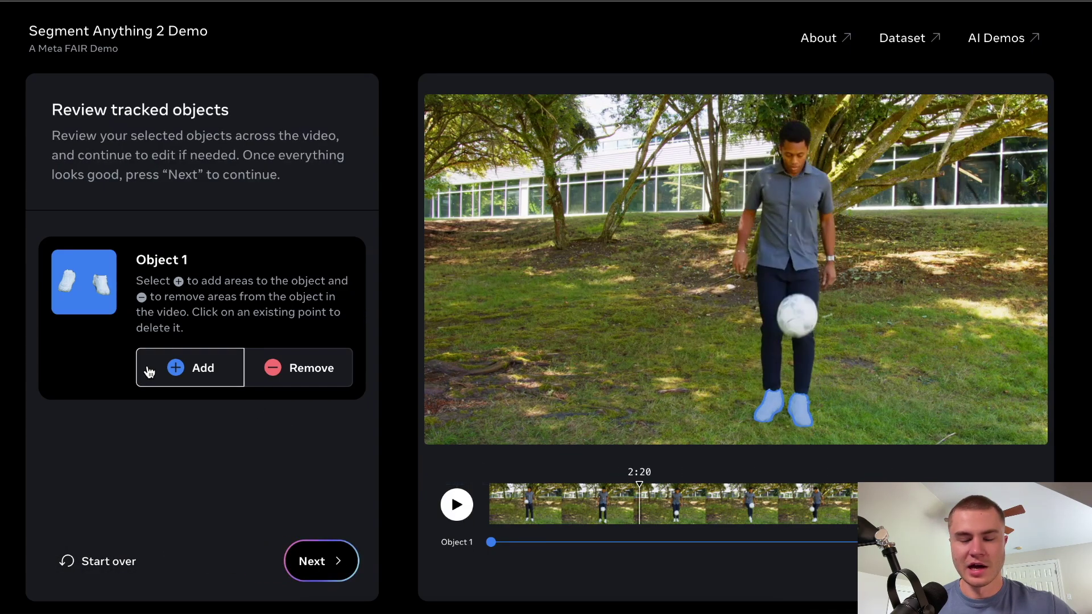
pyautogui.click(807, 323)
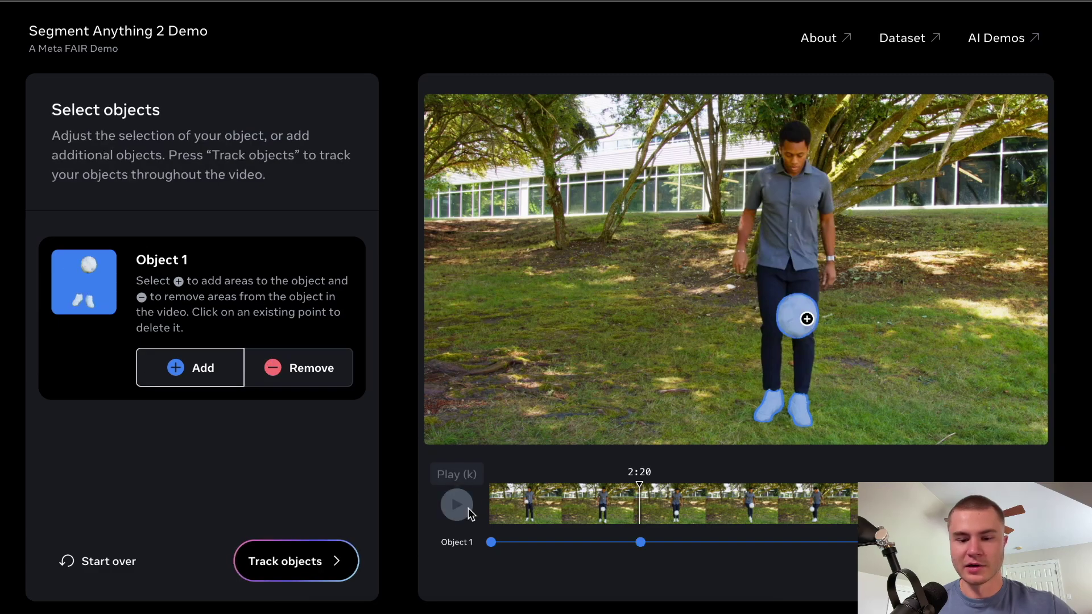
pyautogui.click(295, 569)
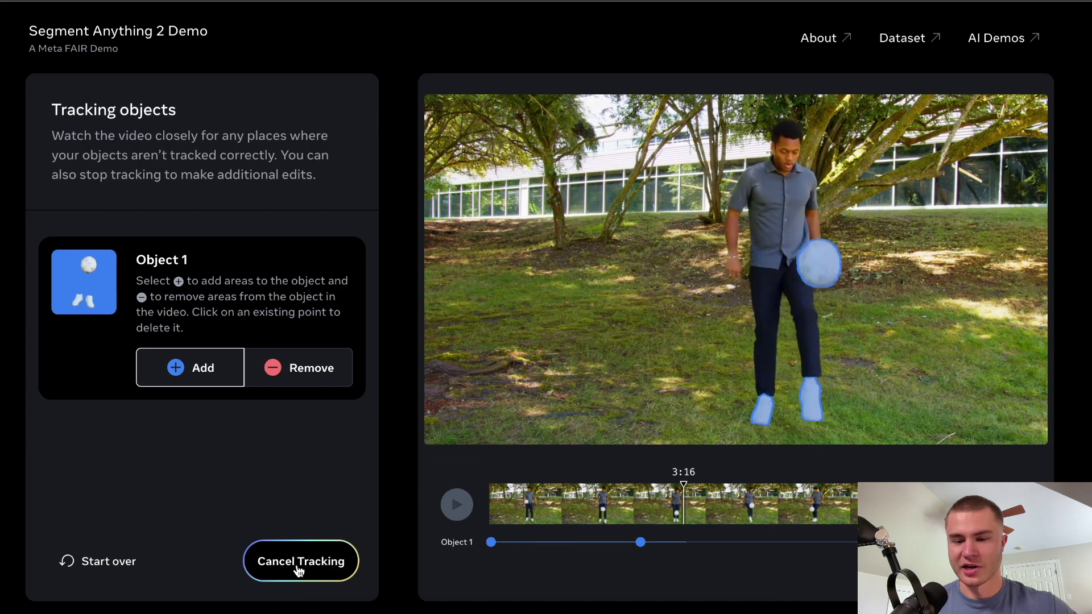
pyautogui.click(298, 569)
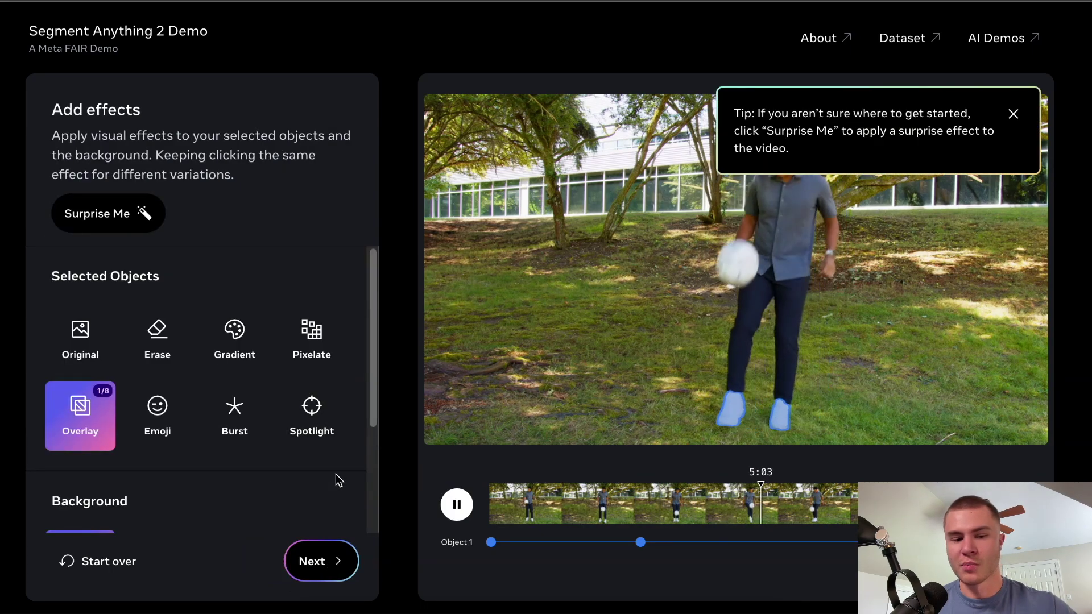
# Step: Try the Erase, Pixelate and Outline effects on the soccer video's background
pyautogui.scroll(-3, 158, 389)
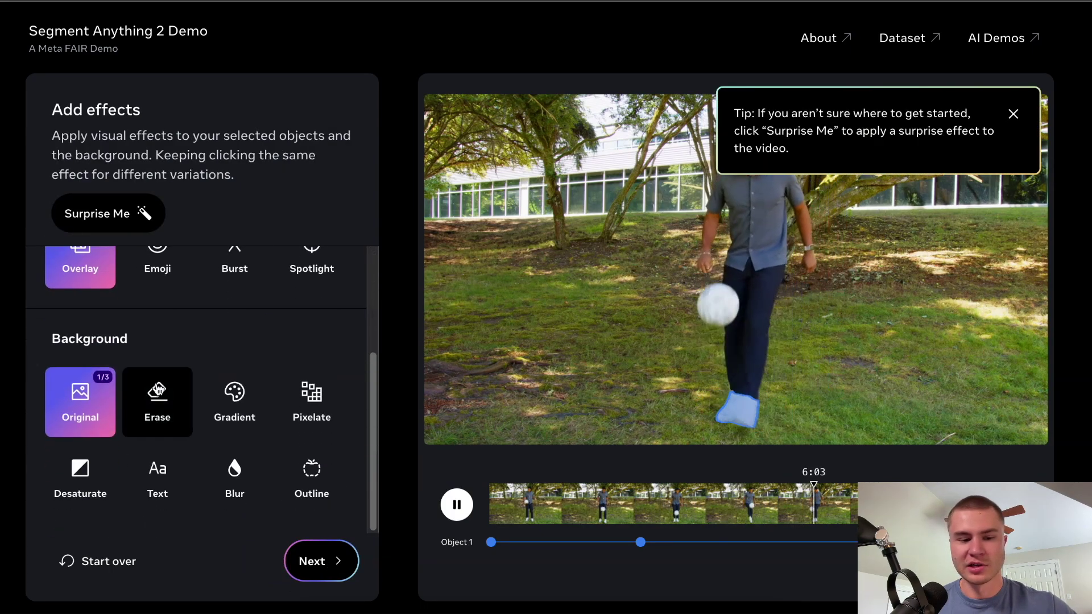
pyautogui.click(182, 411)
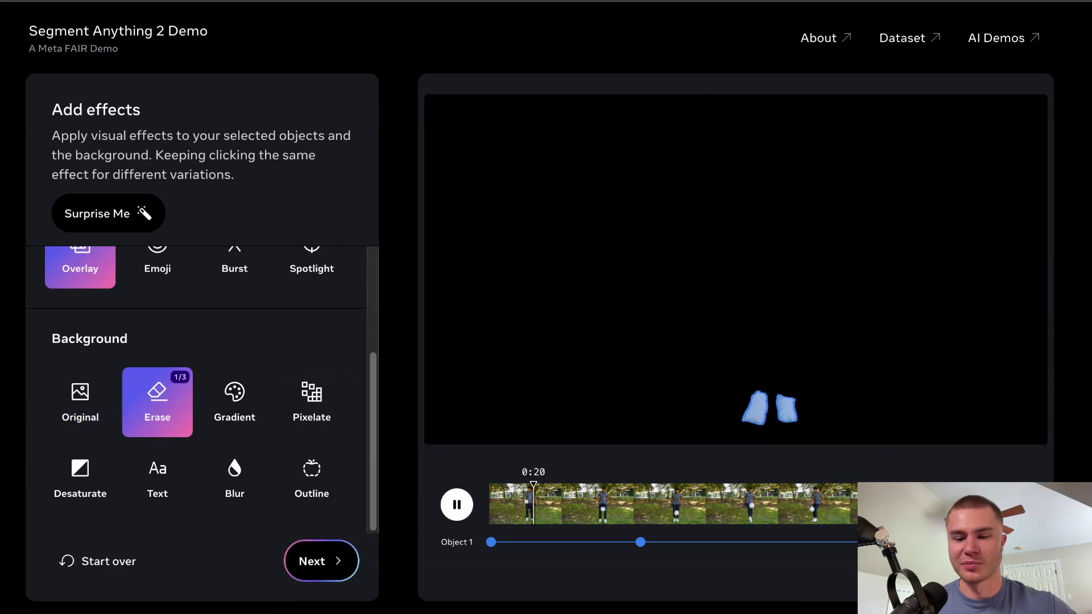
pyautogui.click(321, 414)
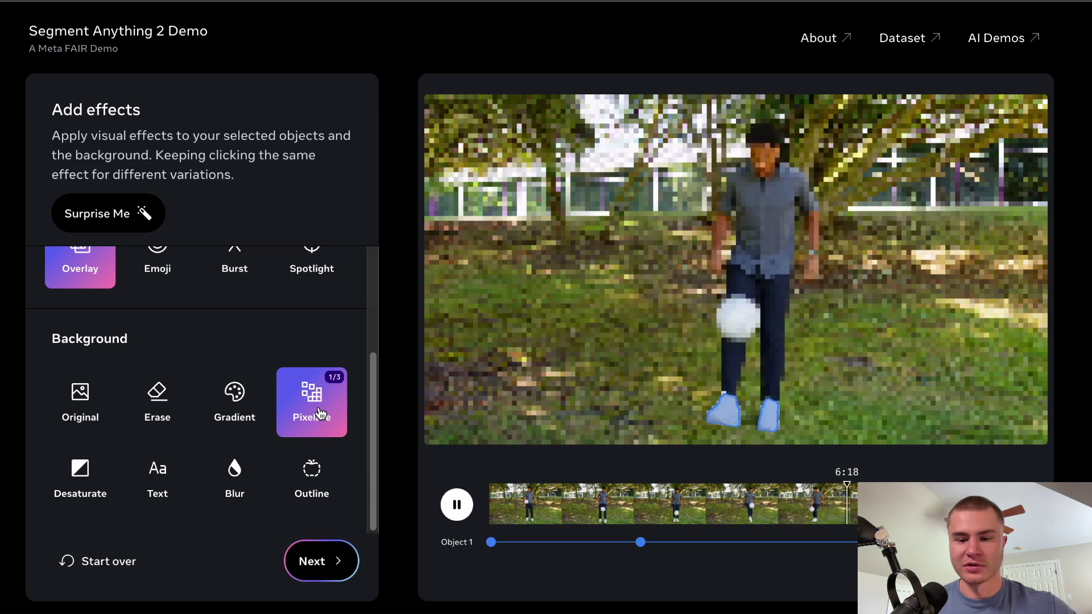
pyautogui.click(303, 477)
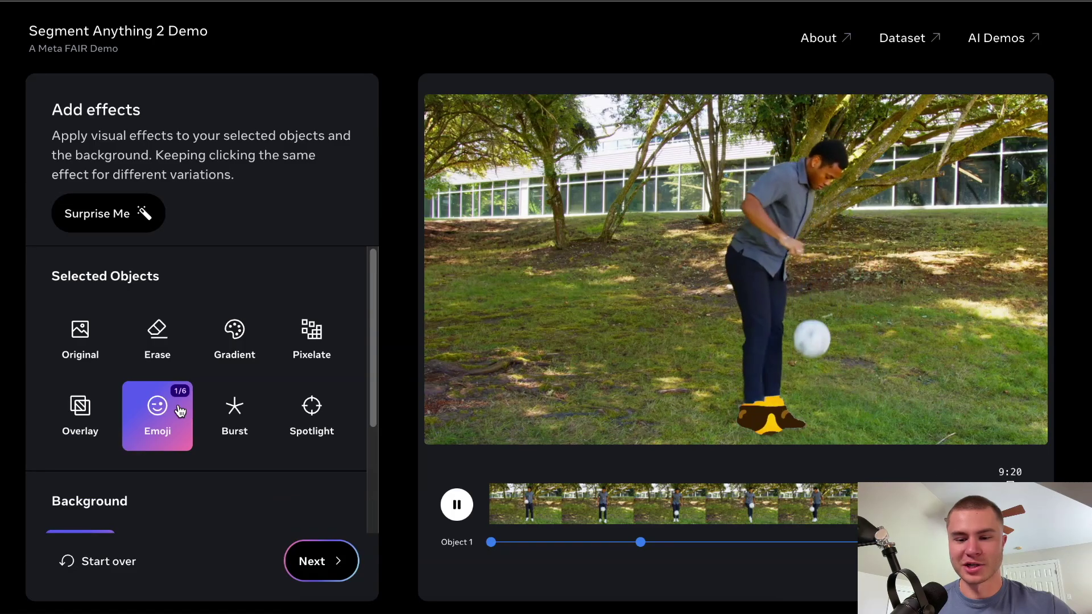
# Step: Try the Burst, Spotlight and Pixelate effects on the selected shoes and ball
pyautogui.click(215, 421)
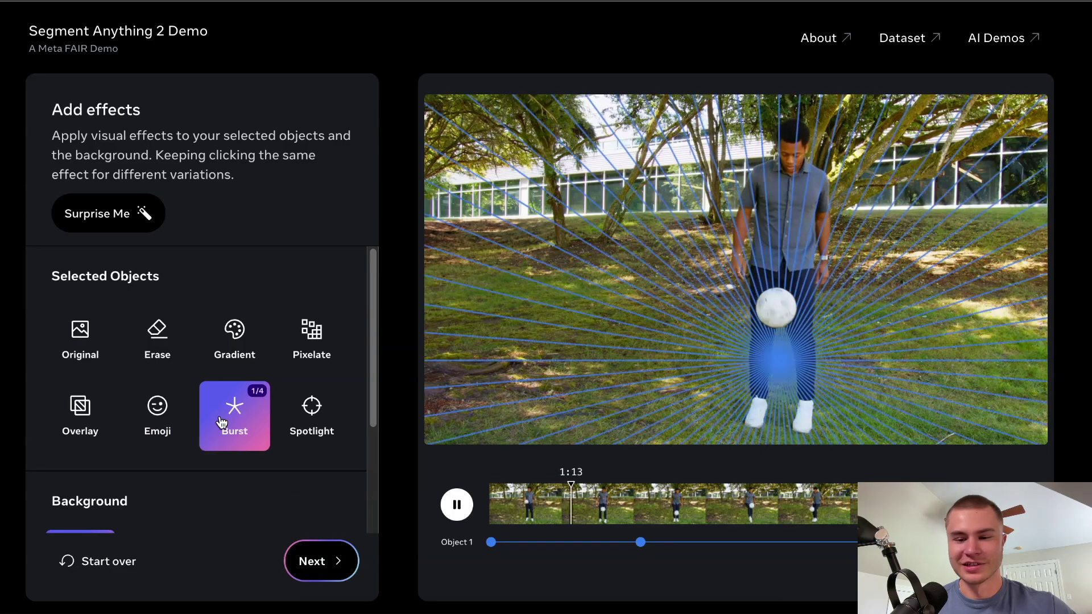
pyautogui.click(313, 420)
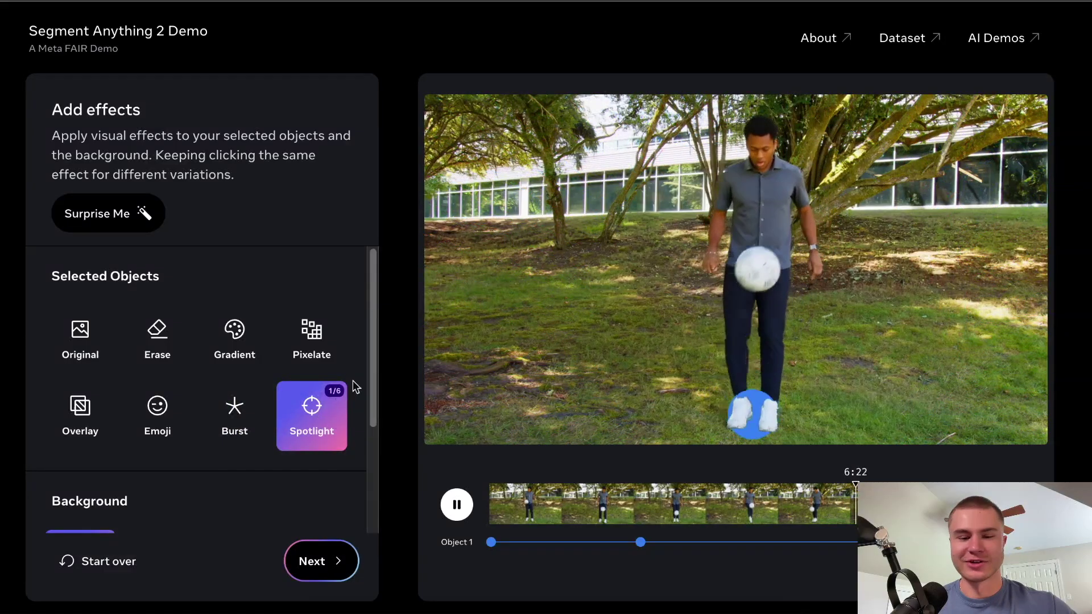
pyautogui.click(326, 364)
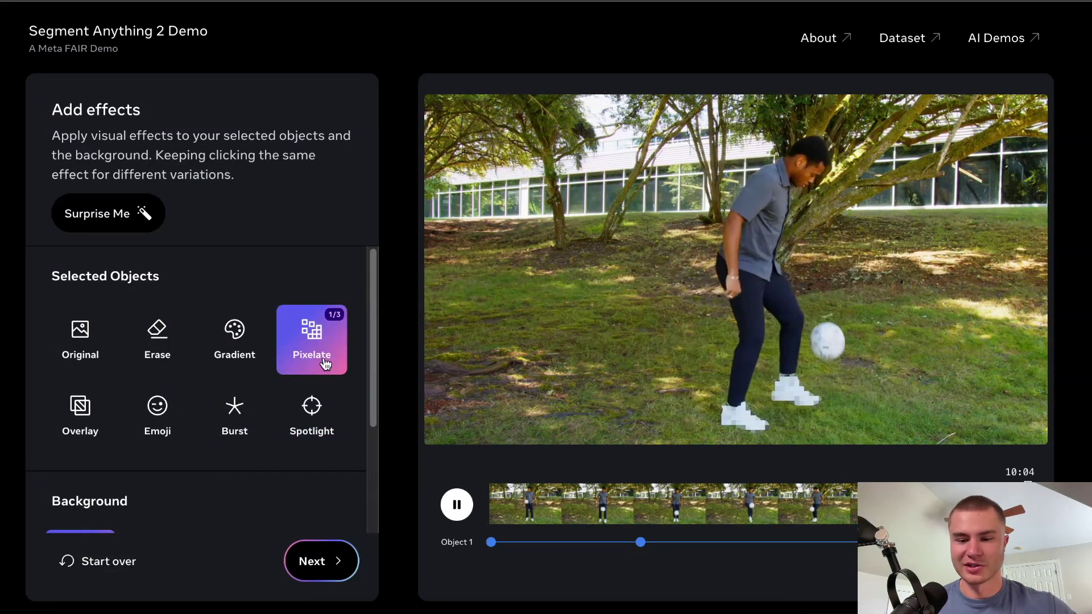
# Step: Apply the Erase effect to both the selected objects and the background
pyautogui.click(159, 348)
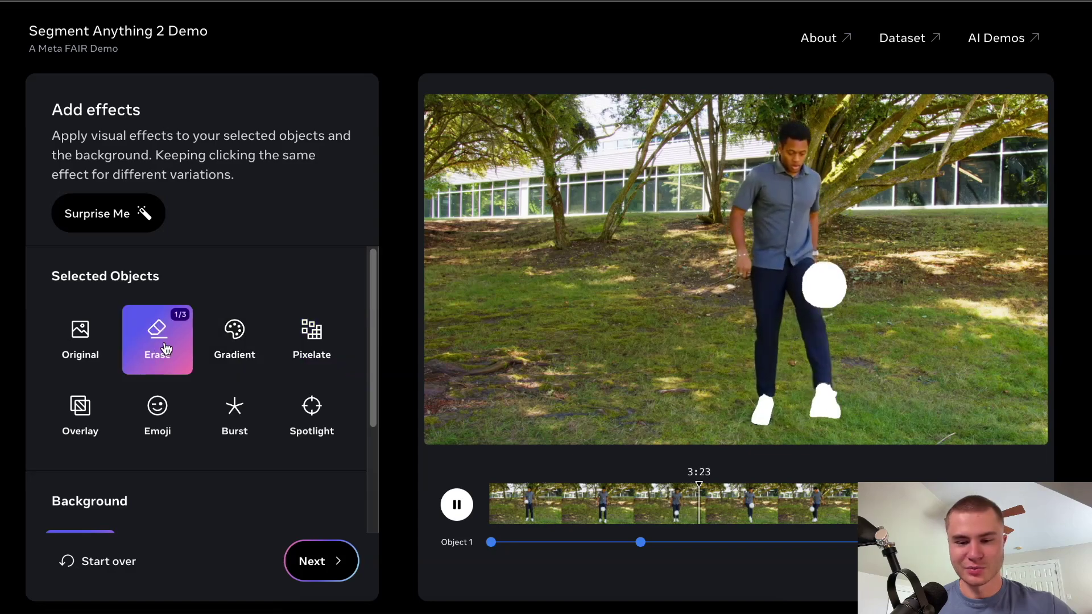
pyautogui.scroll(-3, 137, 381)
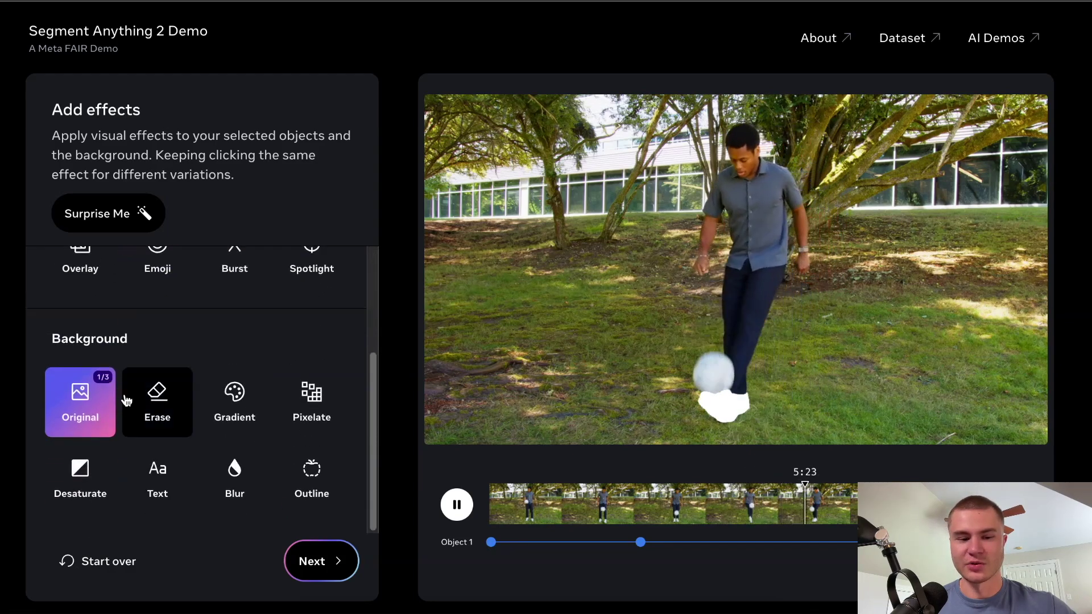
pyautogui.click(138, 400)
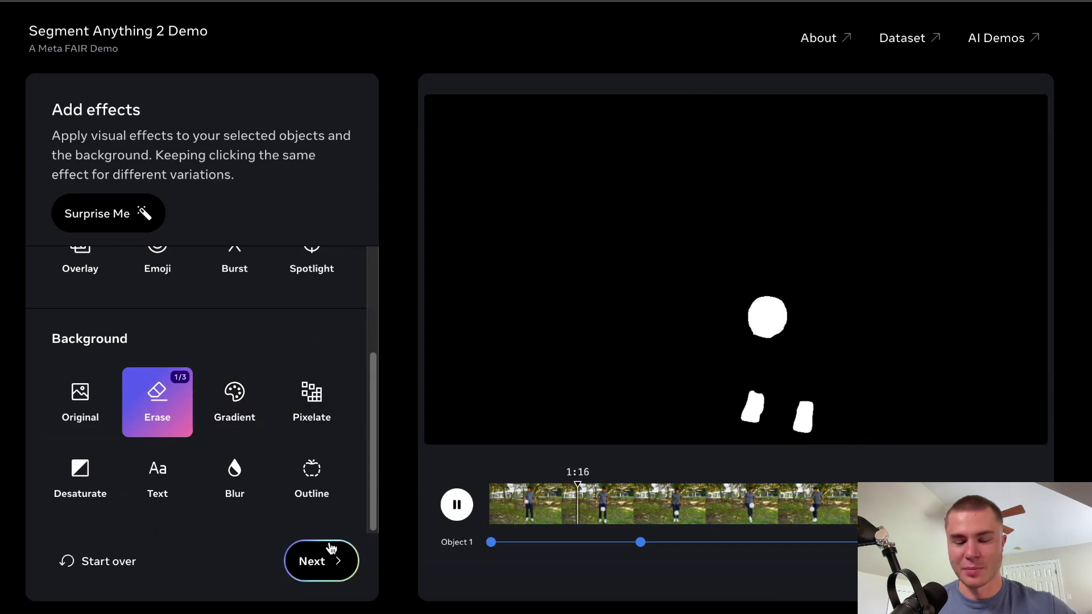
# Step: Apply a surprise effect to the soccer video and continue to the sharing and download stage
pyautogui.click(142, 215)
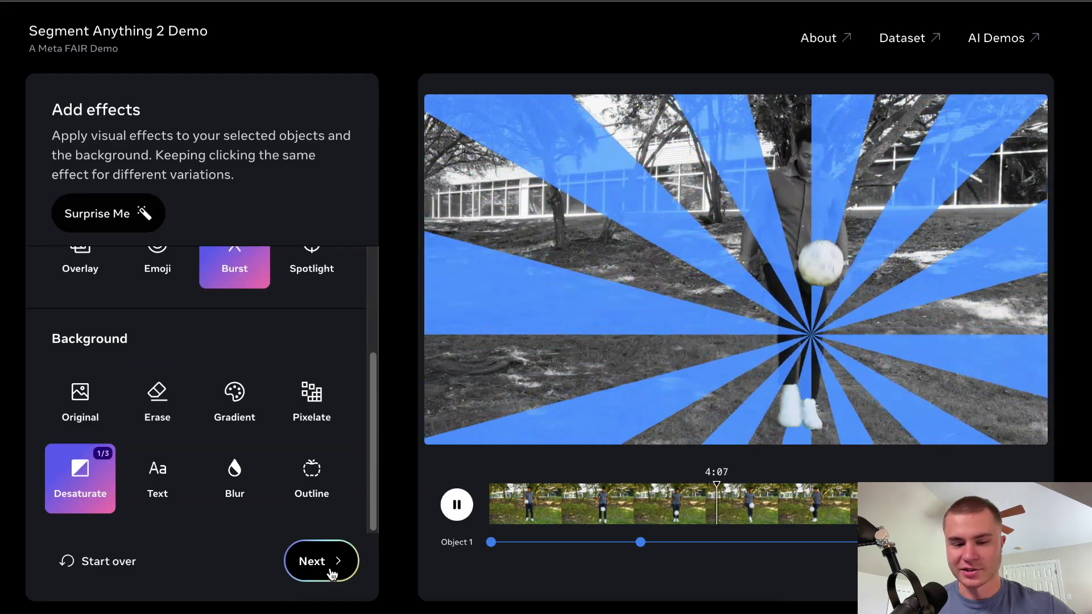
pyautogui.click(314, 562)
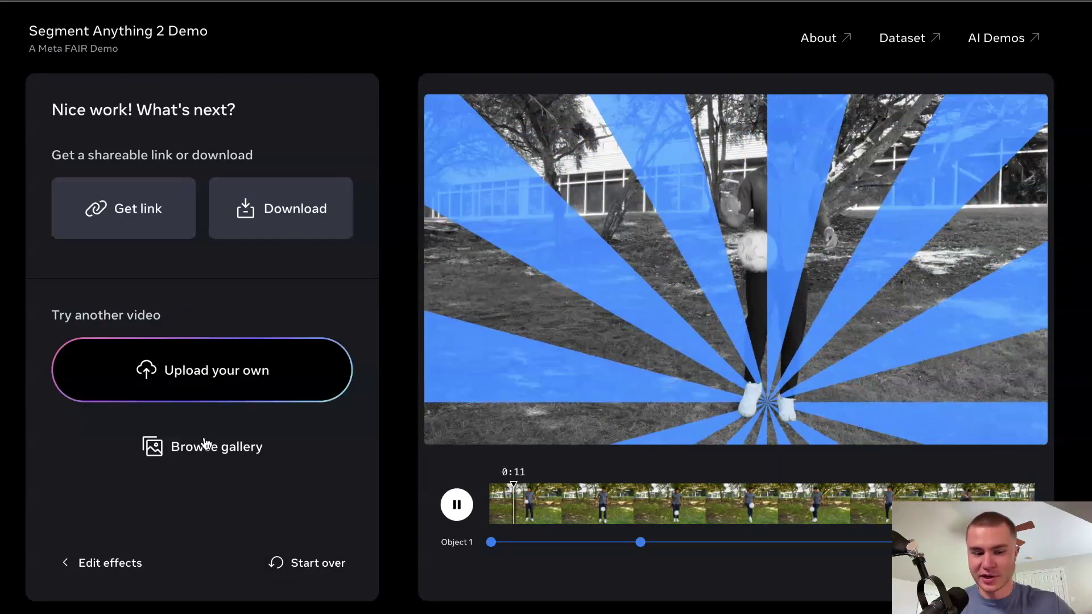
# Step: Load the street-dancing video from the demo gallery and select the dancer in the black top
pyautogui.click(203, 448)
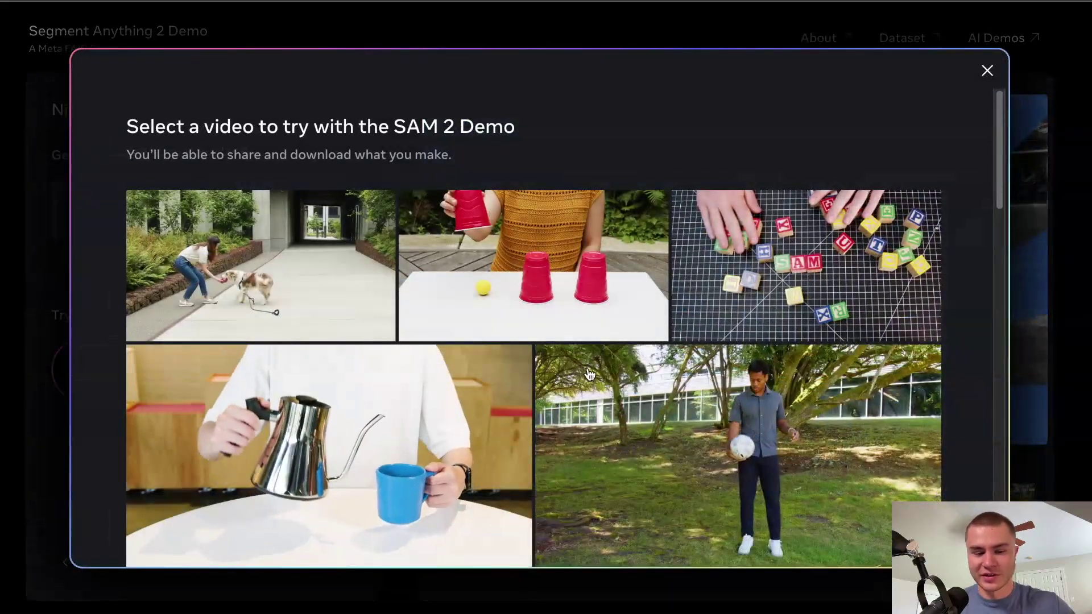
pyautogui.scroll(-5, 530, 414)
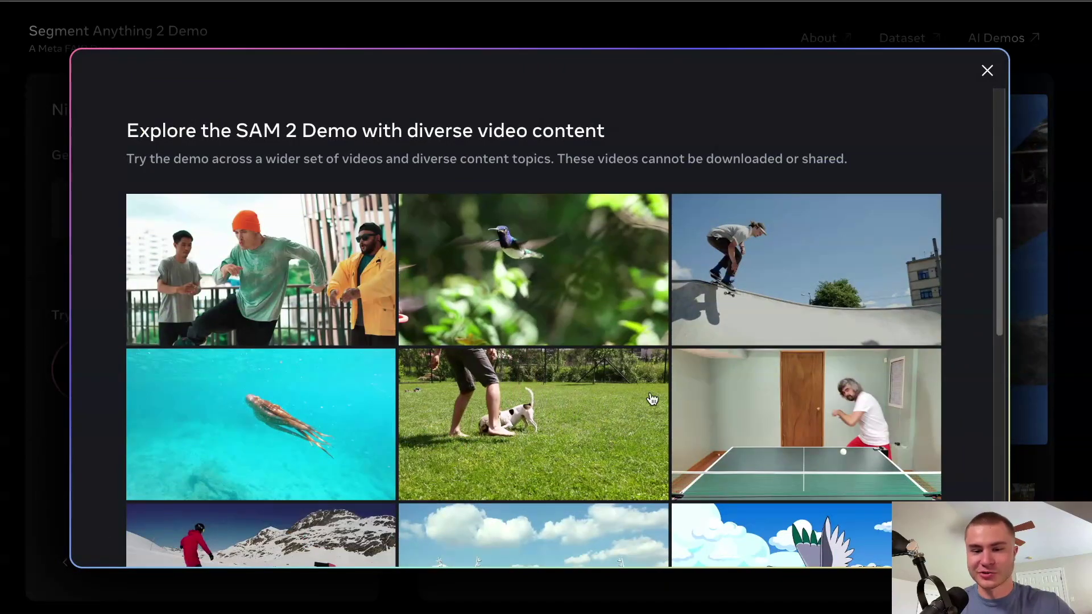
pyautogui.scroll(-1, 648, 401)
pyautogui.scroll(-10, 652, 400)
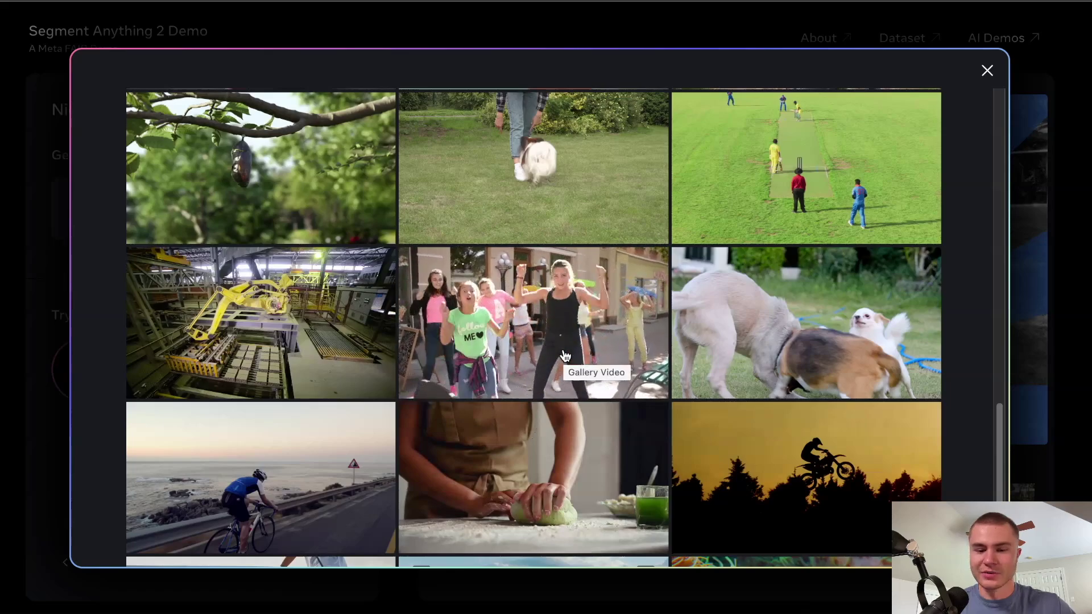
pyautogui.click(560, 329)
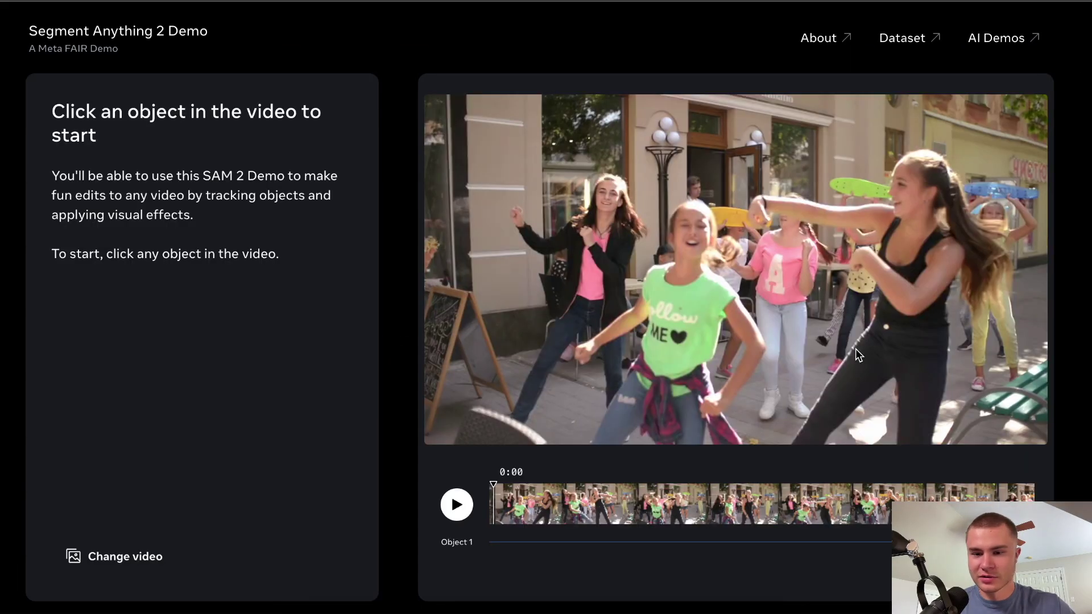
pyautogui.click(857, 289)
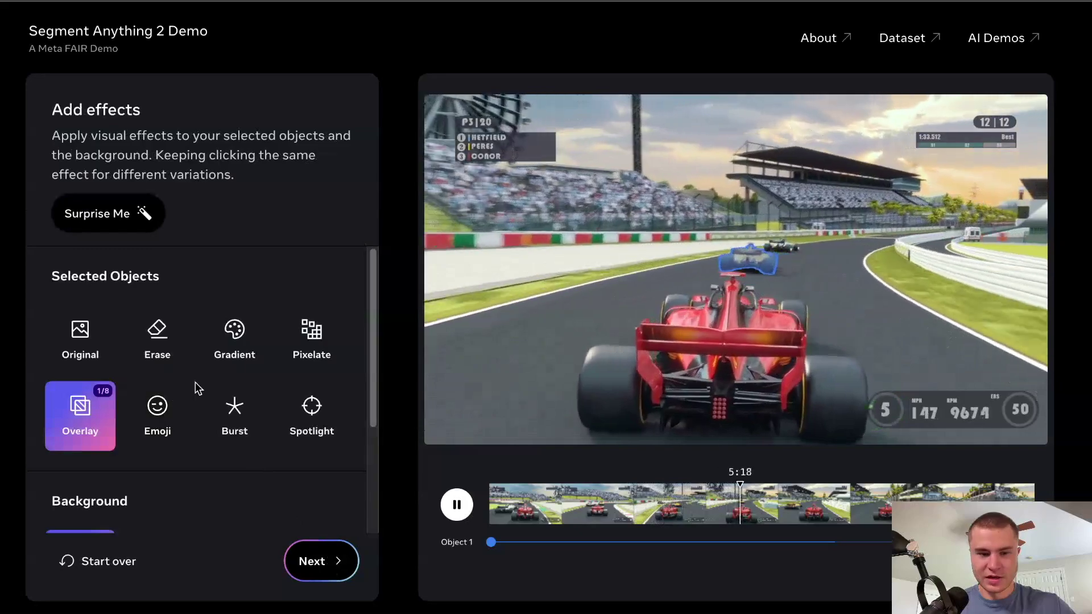
# Step: Try the Erase and Pixelate background effects on the race video with the car ahead tracked, and start over
pyautogui.scroll(-3, 196, 435)
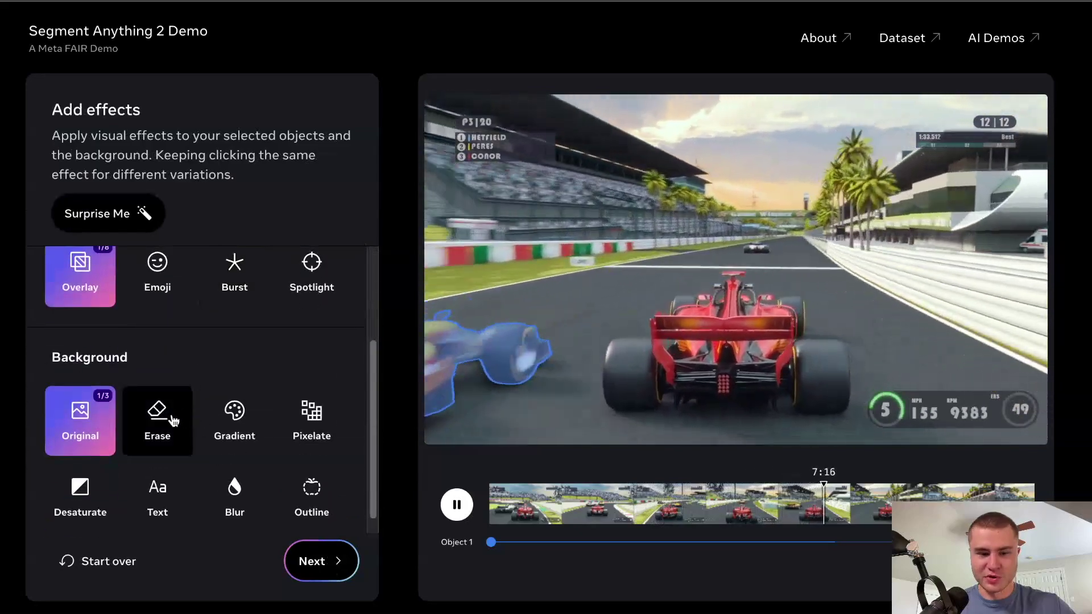
pyautogui.click(173, 420)
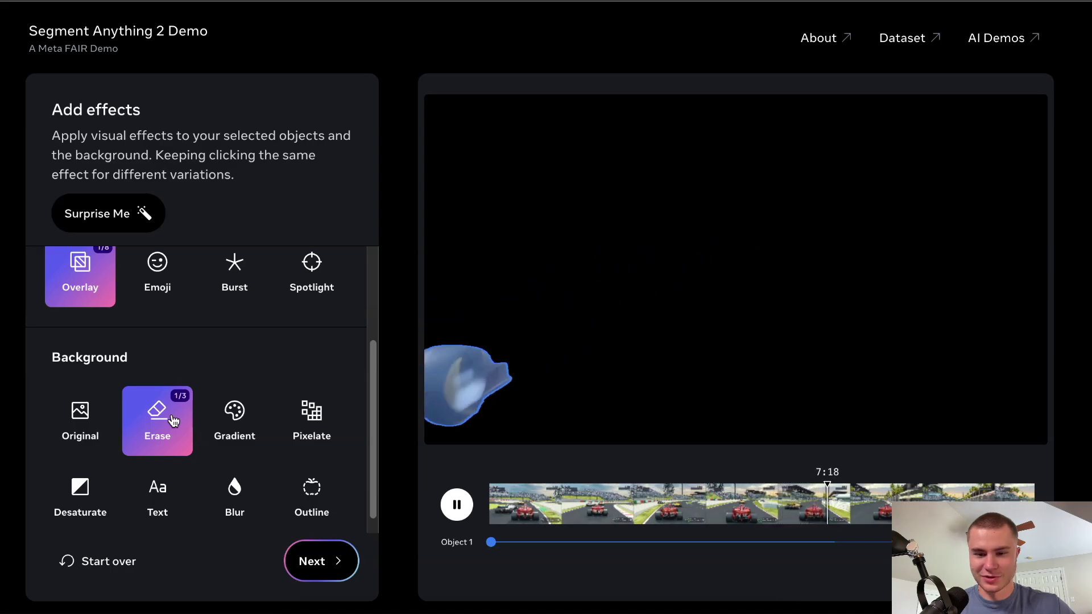
pyautogui.click(296, 439)
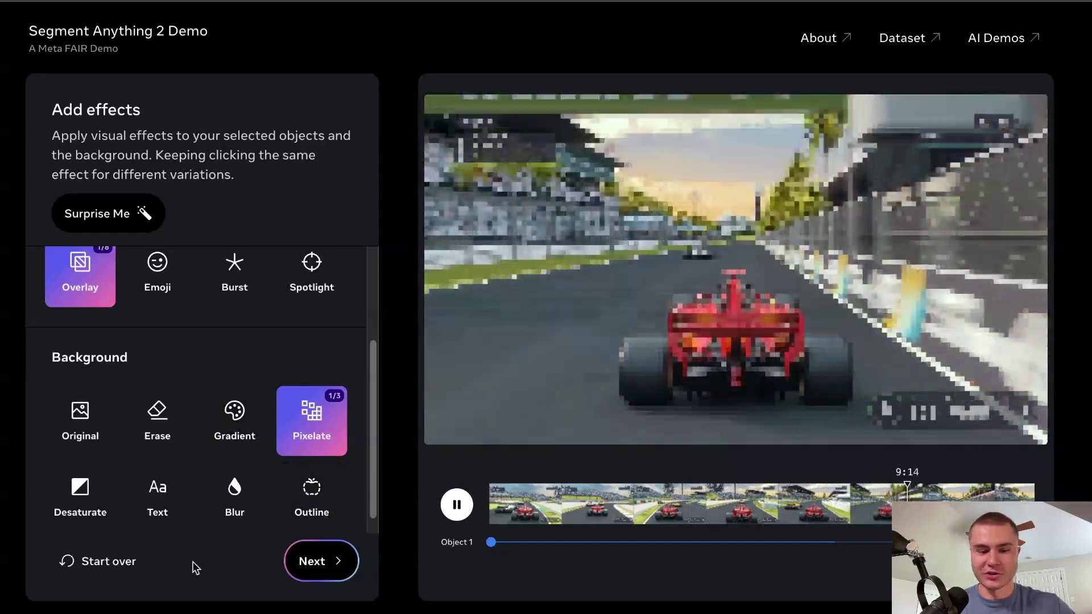
pyautogui.scroll(3, 248, 377)
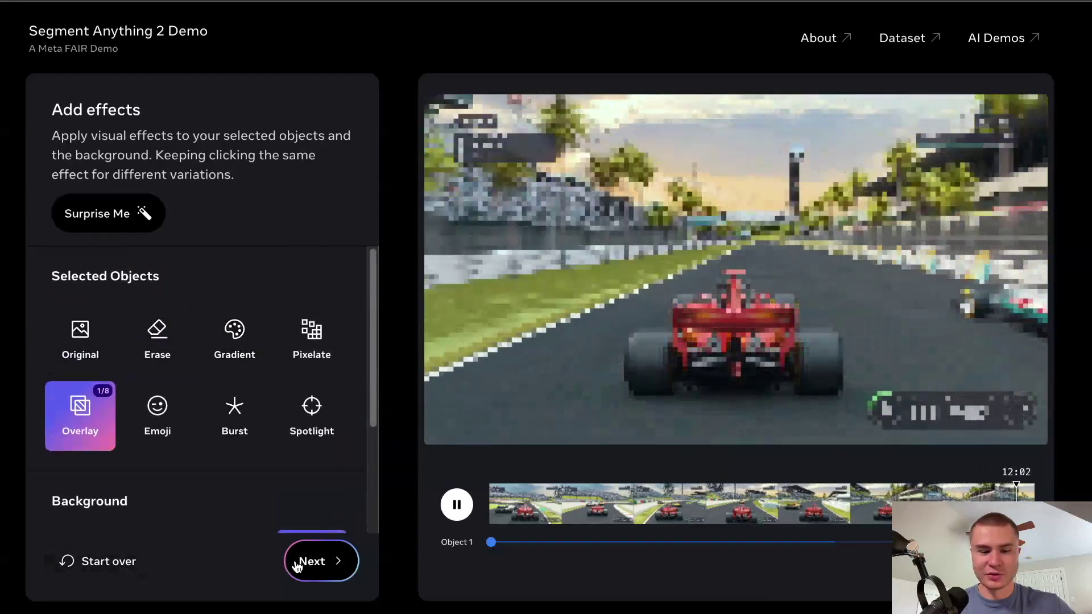
pyautogui.click(129, 566)
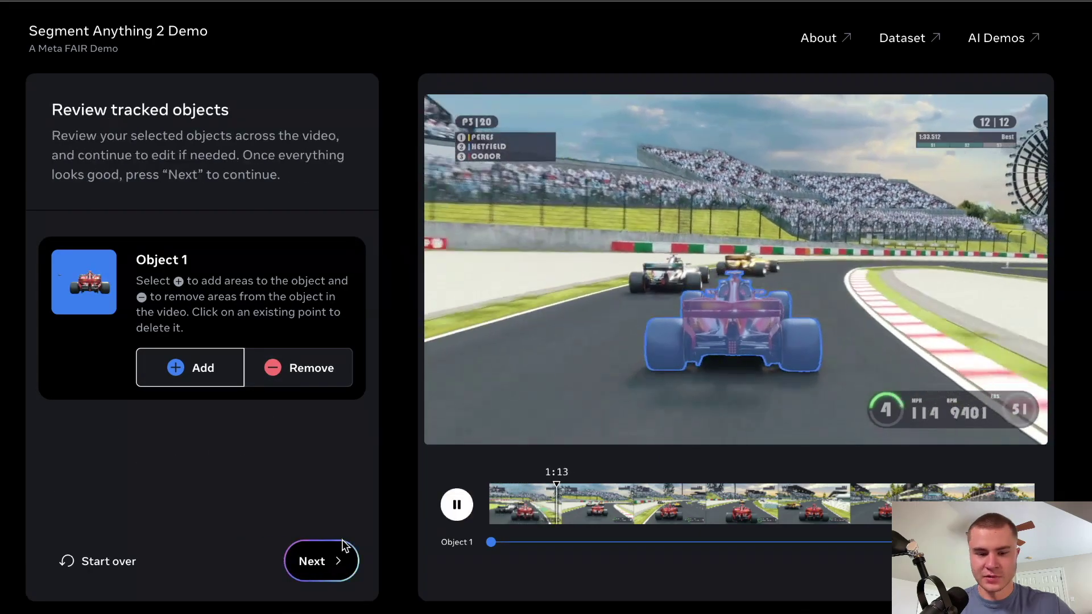
# Step: Preview a pixelated background around the tracked red race car, and set the background back to Original
pyautogui.click(339, 555)
pyautogui.scroll(-2, 192, 462)
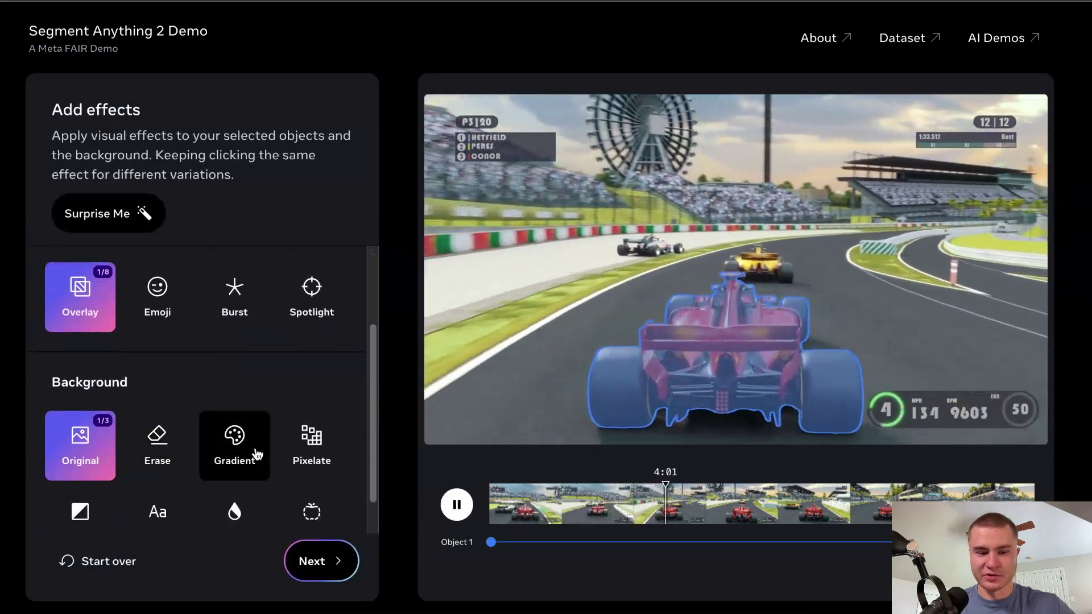
pyautogui.click(304, 459)
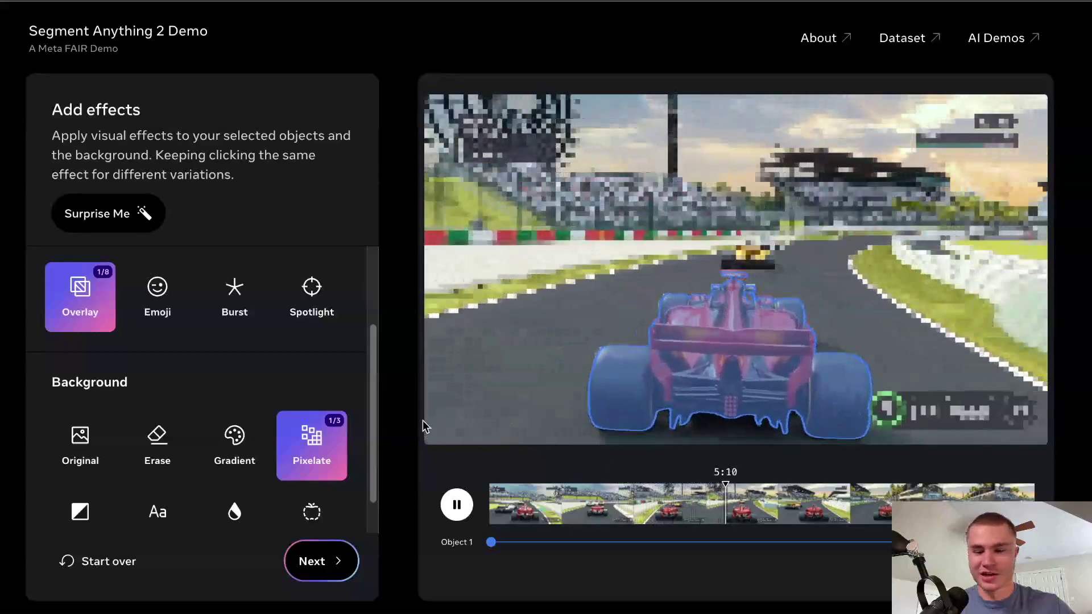
pyautogui.scroll(-1, 80, 449)
pyautogui.click(80, 421)
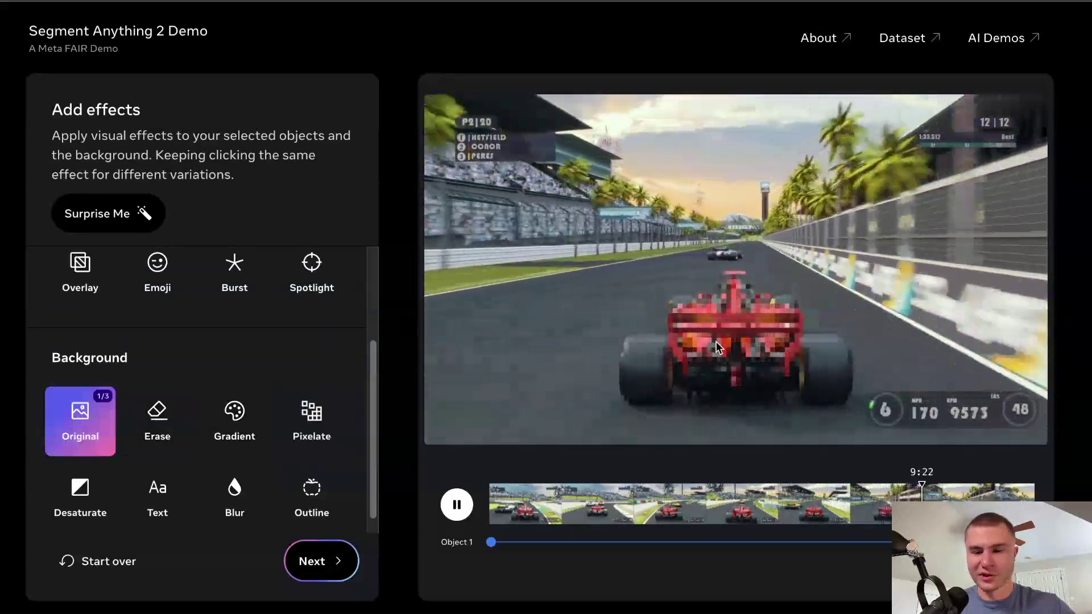